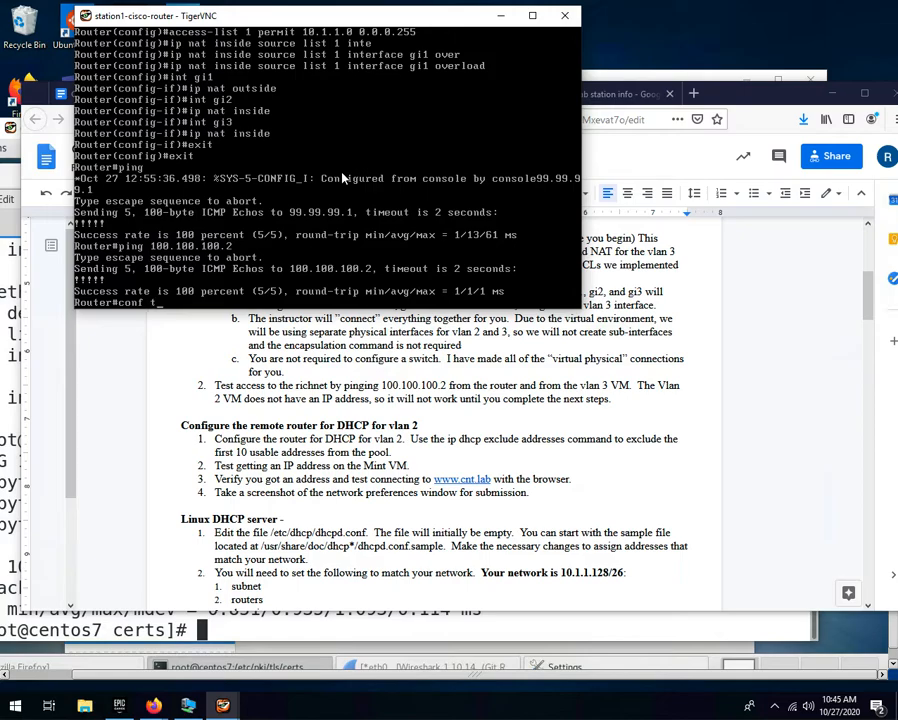
Step: Enter global configuration mode on the router and list the available ip dhcp subcommands
{"action": "type", "text": "ip p"}
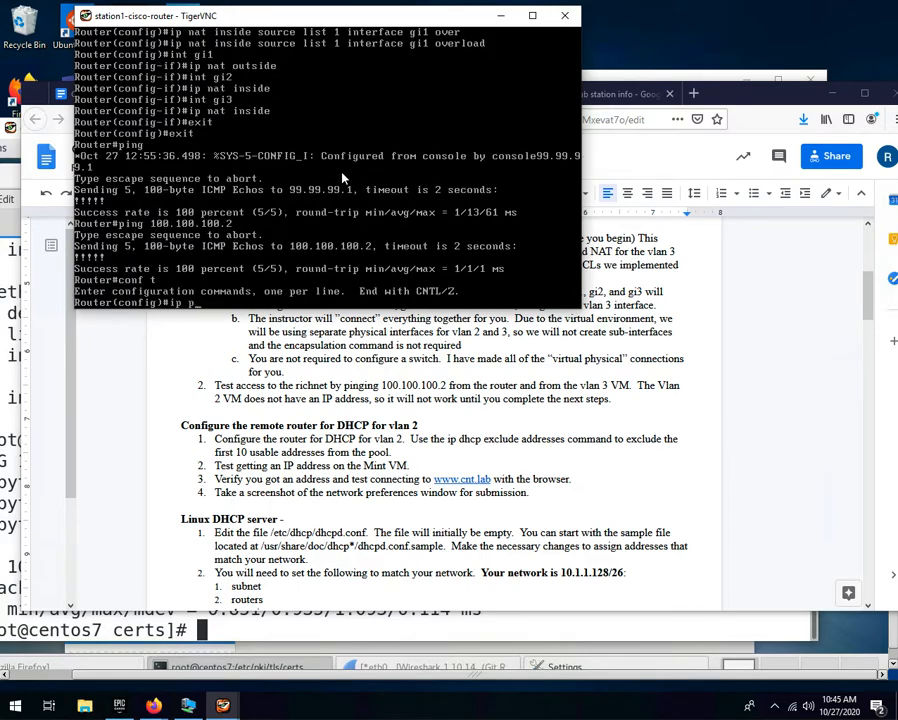
{"action": "key", "text": "Tab"}
{"action": "key", "text": "BackSpace"}
{"action": "type", "text": "dhc"}
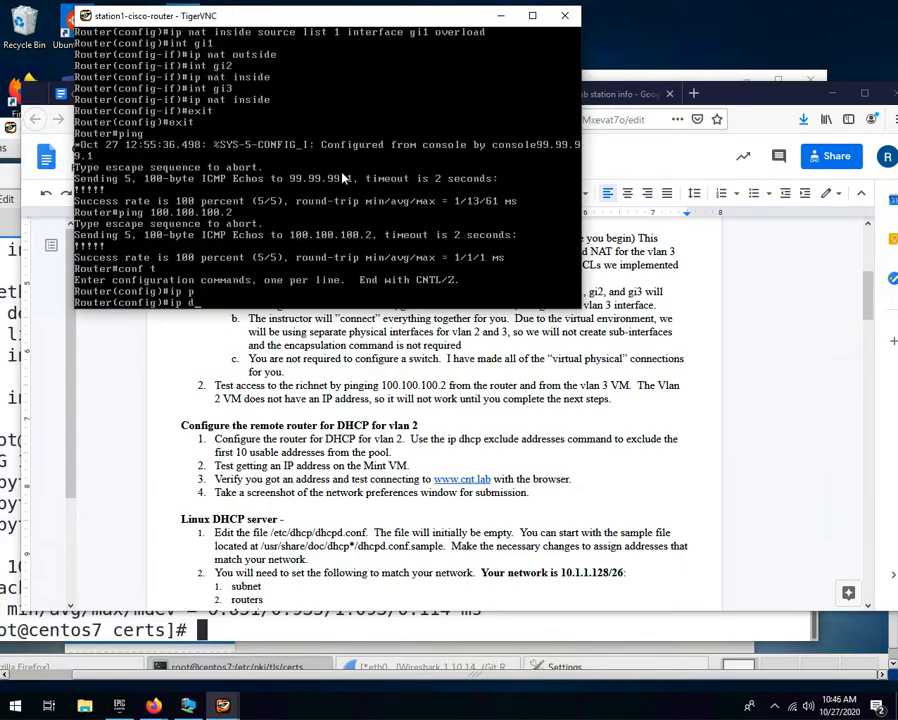
{"action": "key", "text": "Tab"}
{"action": "key", "text": "Tab"}
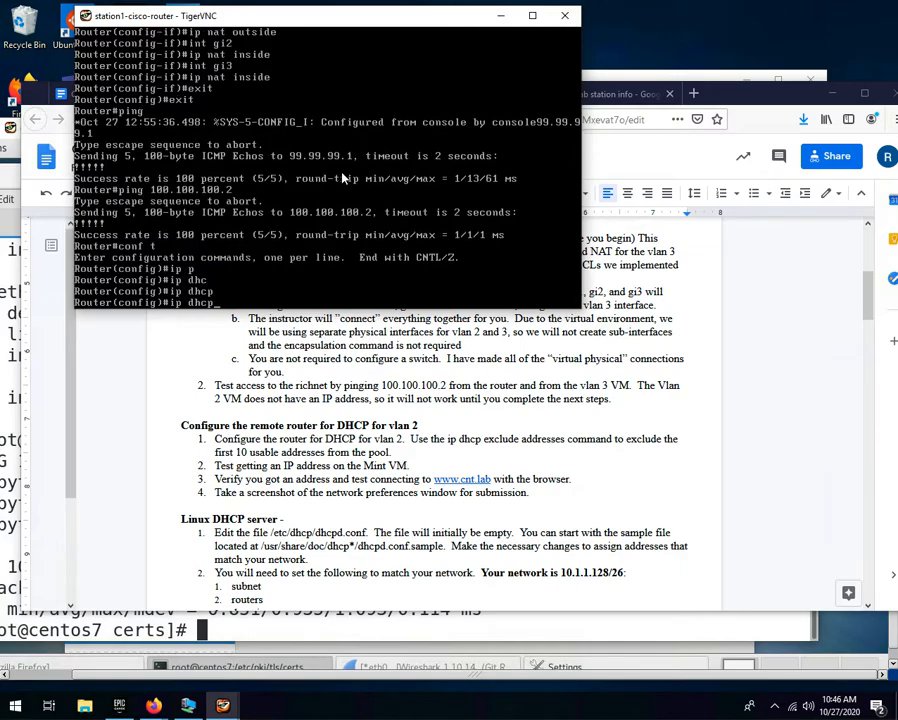
{"action": "type", "text": "p"}
{"action": "key", "text": "Tab"}
{"action": "key", "text": "BackSpace"}
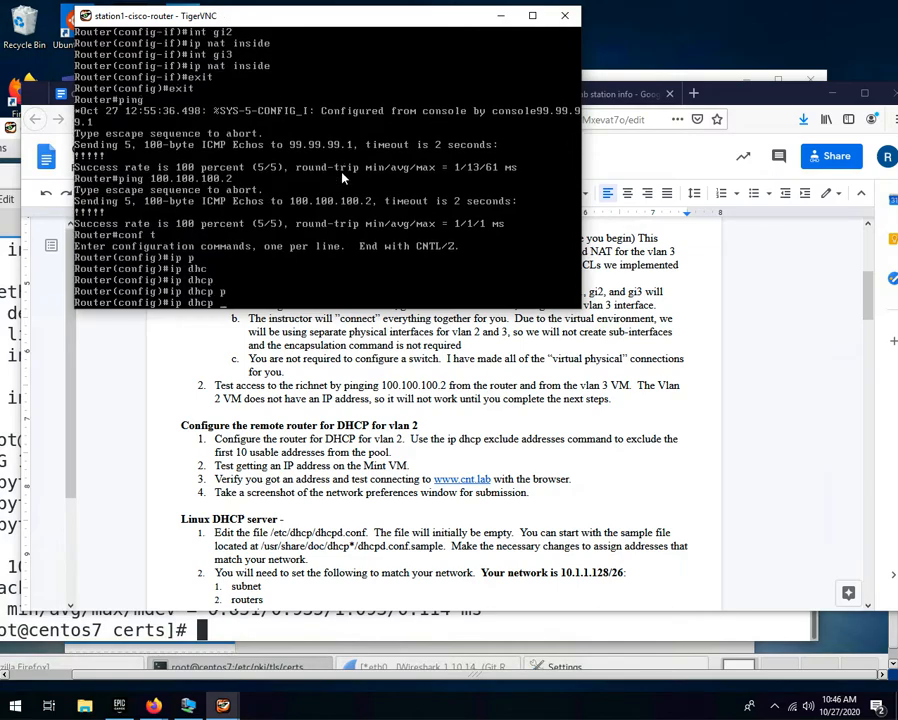
{"action": "key", "text": "Tab"}
{"action": "key", "text": "Tab"}
{"action": "type", "text": "?"}
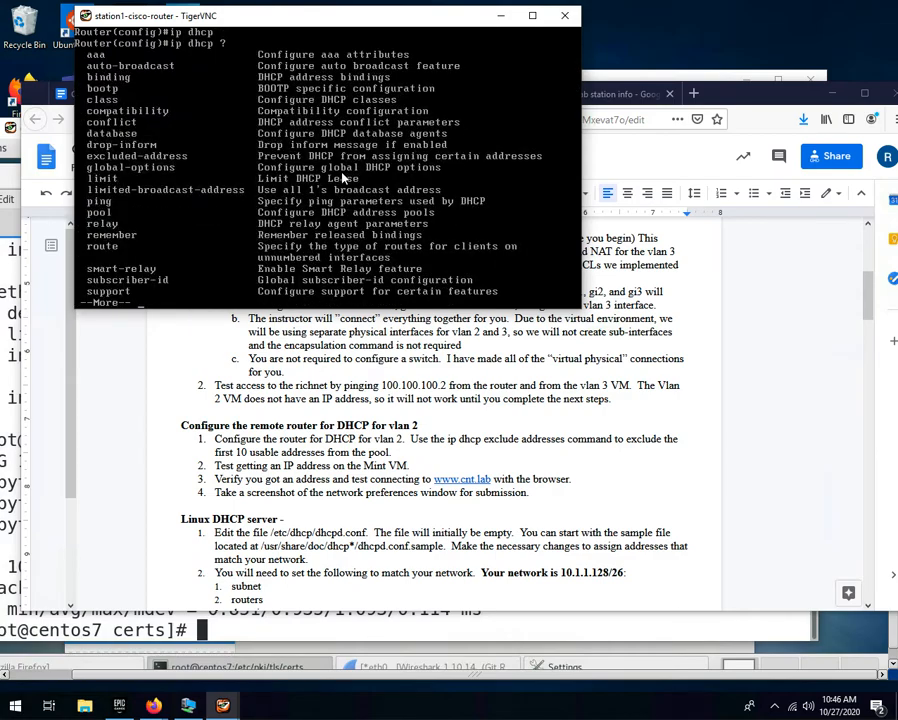
Step: Create a DHCP pool named VLAN2_POOL on the router
{"action": "type", "text": "poo"}
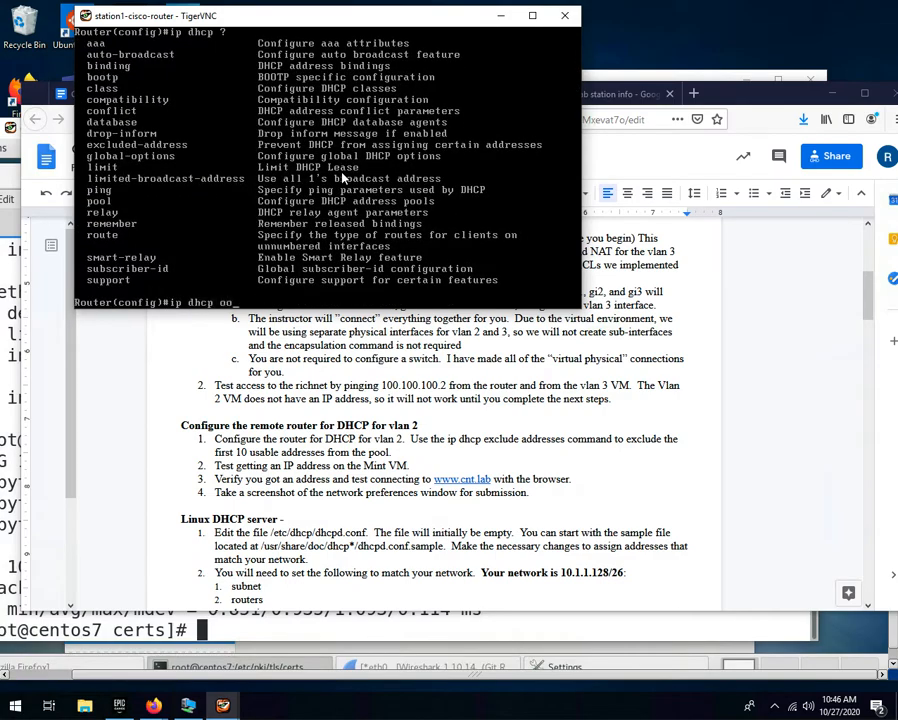
{"action": "key", "text": "Tab"}
{"action": "key", "text": "BackSpace"}
{"action": "key", "text": "BackSpace"}
{"action": "type", "text": "poo"}
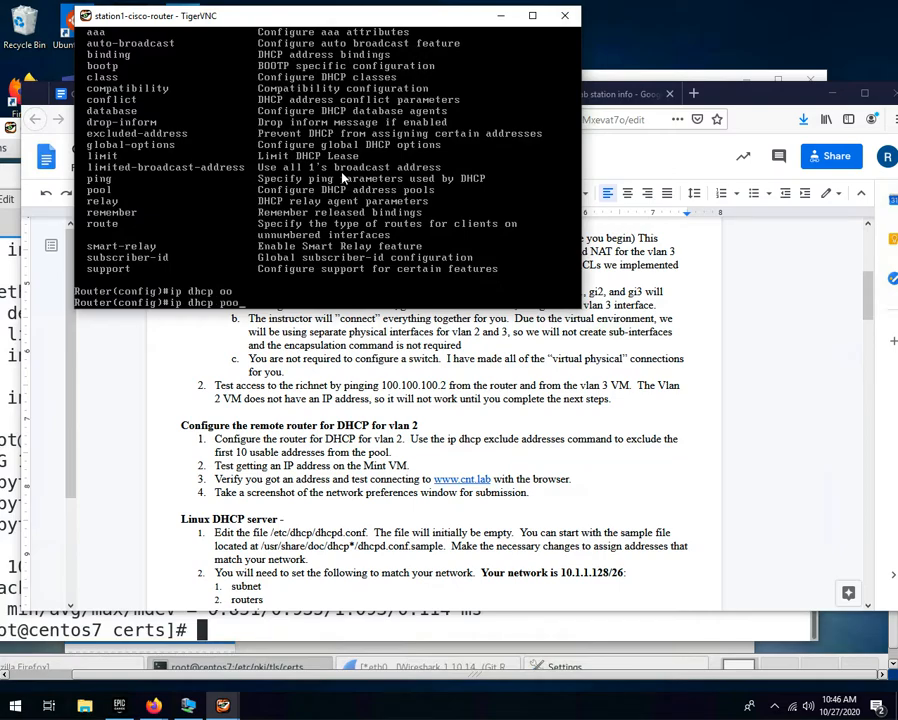
{"action": "key", "text": "Tab"}
{"action": "type", "text": "?"}
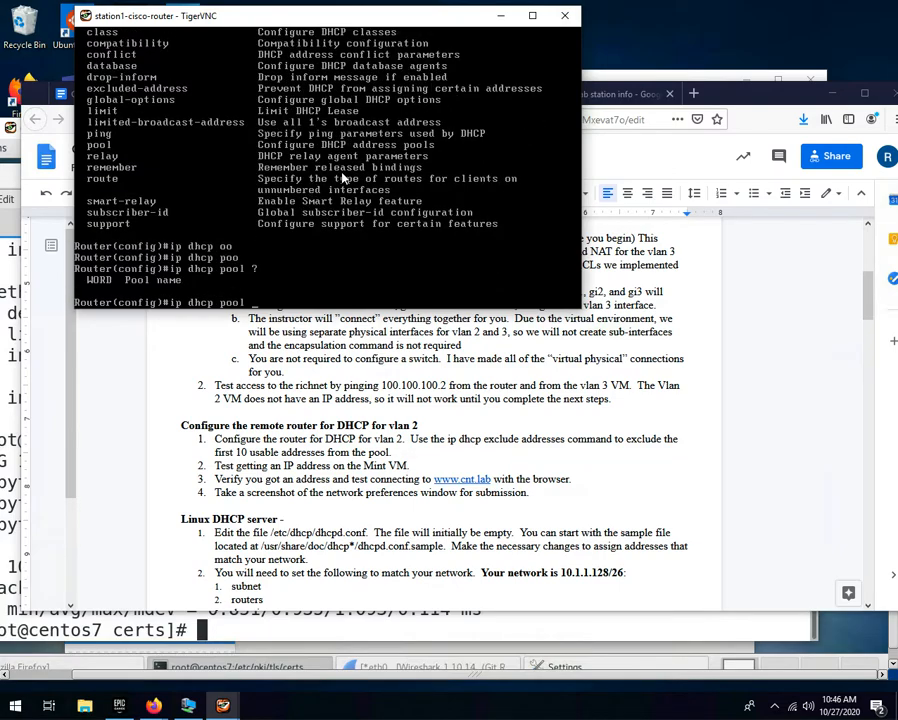
{"action": "type", "text": "VLAN2_POOL"}
{"action": "key", "text": "Return"}
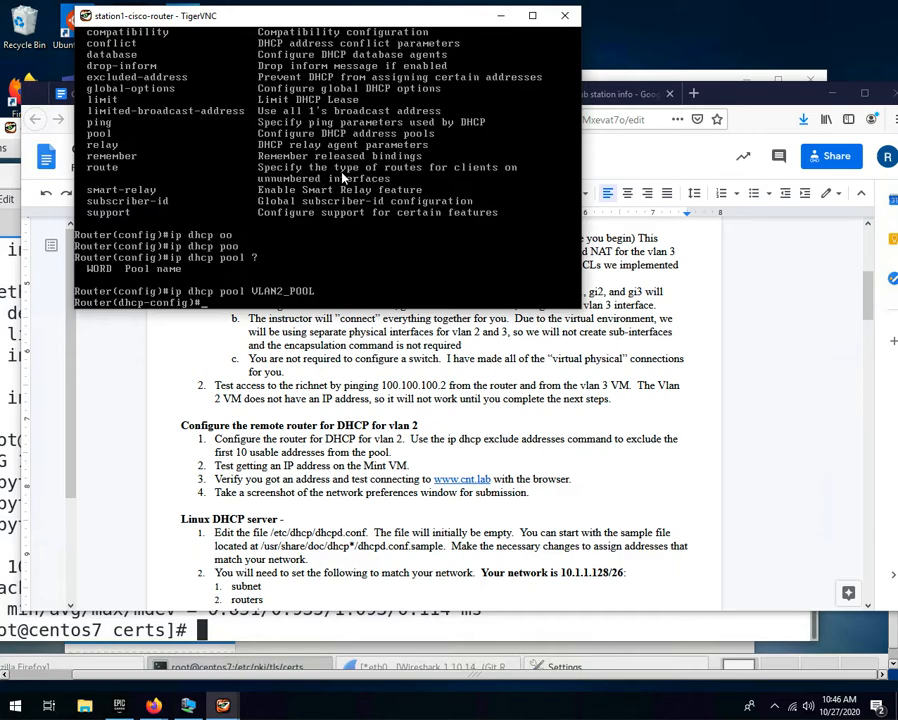
Step: List the DHCP pool configuration commands and set the pool's network to 10.1.1.0 with mask 255.255.255.128
{"action": "type", "text": "?"}
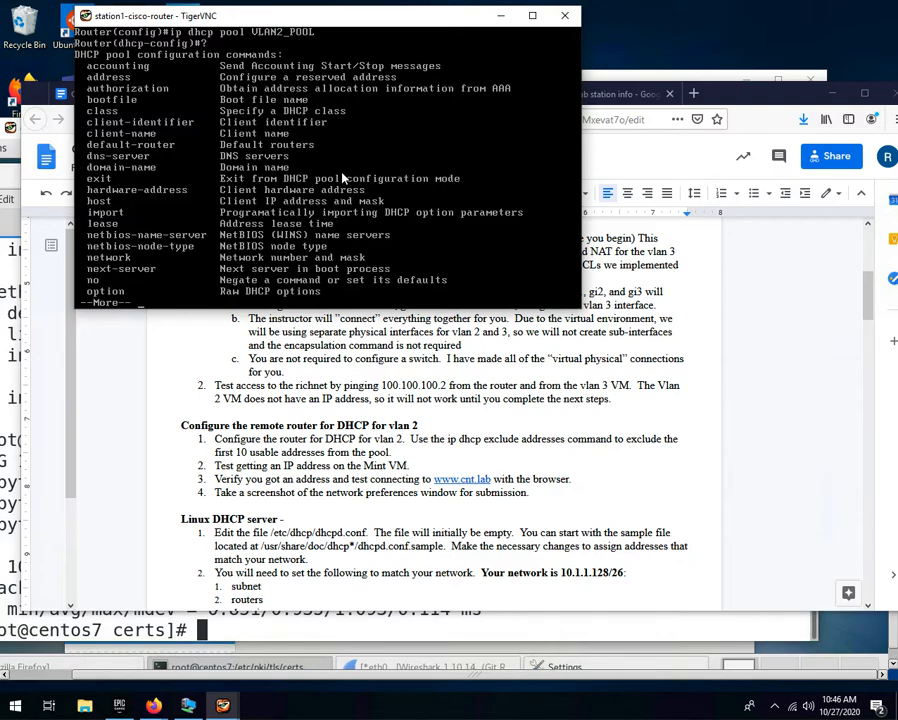
{"action": "key", "text": "space"}
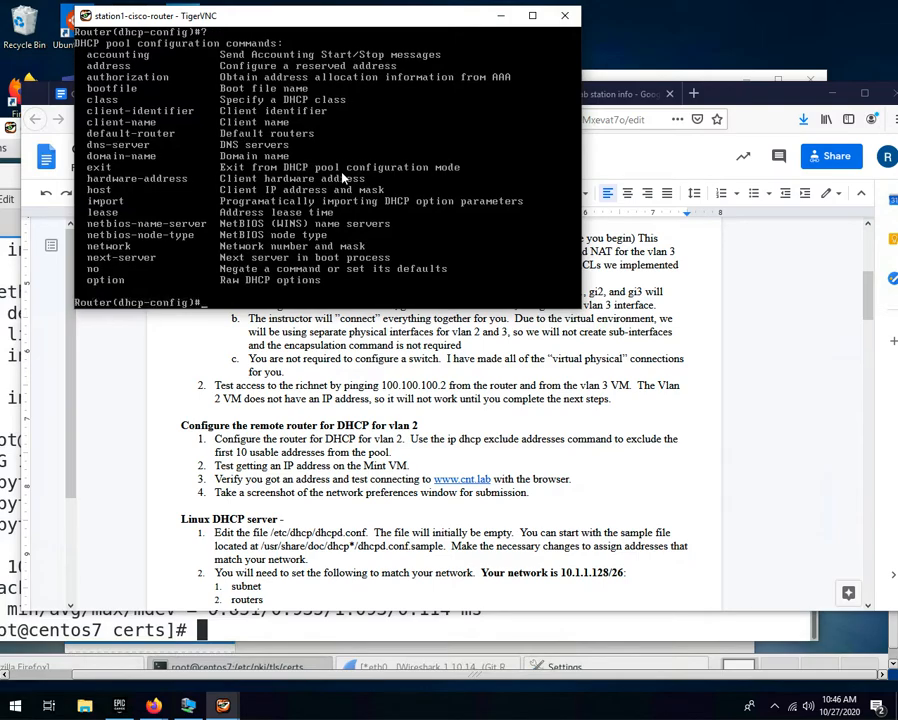
{"action": "type", "text": "net"}
{"action": "key", "text": "Tab"}
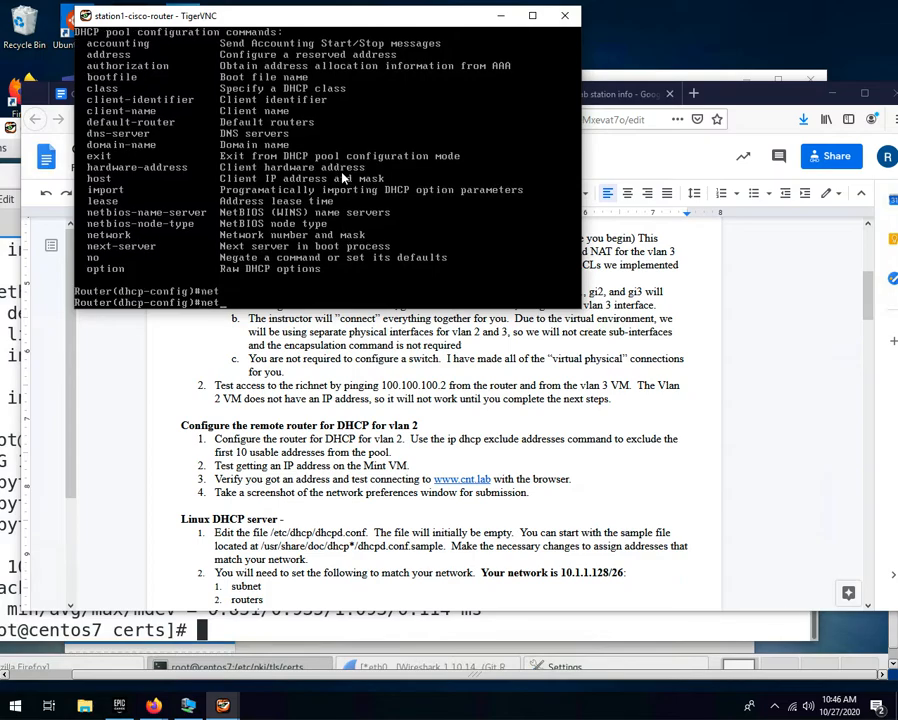
{"action": "type", "text": "w"}
{"action": "key", "text": "Tab"}
{"action": "type", "text": "10.1"}
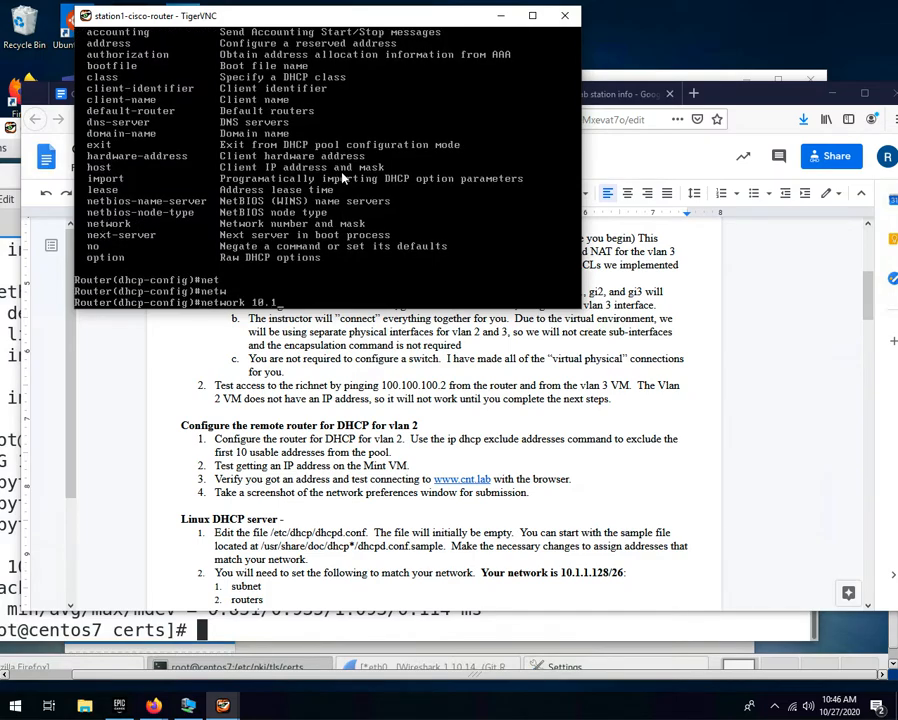
{"action": "type", "text": ".1.0 255.255.255.128"}
{"action": "key", "text": "Return"}
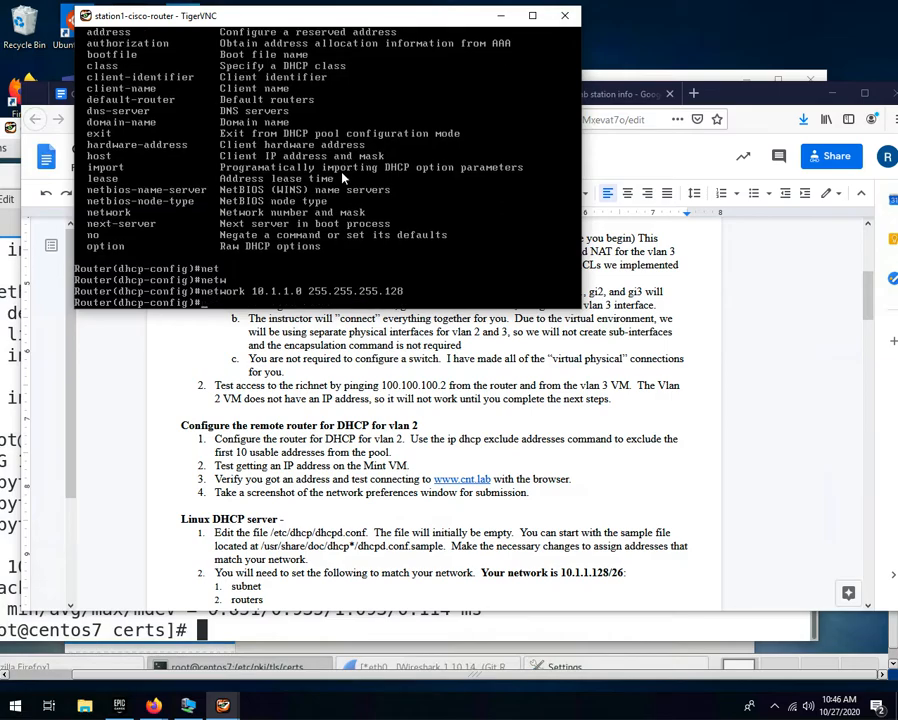
Step: Set the pool's default router to 10.1.1.1 and its DNS server to 100.100.100.2
{"action": "type", "text": "de"}
{"action": "key", "text": "Tab"}
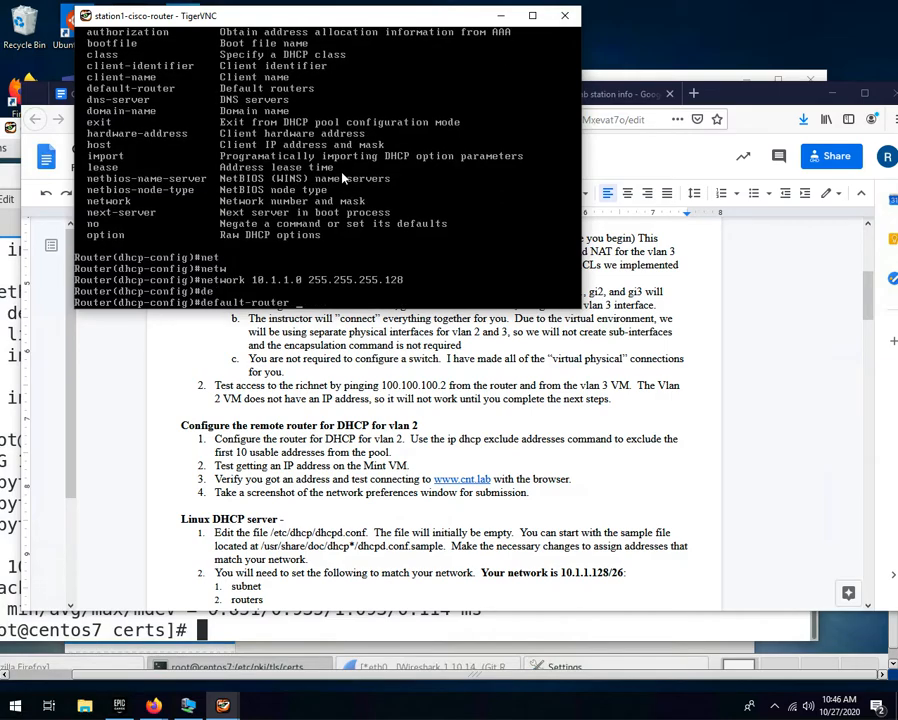
{"action": "type", "text": "10.1.1.1"}
{"action": "key", "text": "Return"}
{"action": "type", "text": "dns"}
{"action": "key", "text": "Tab"}
{"action": "type", "text": "10"}
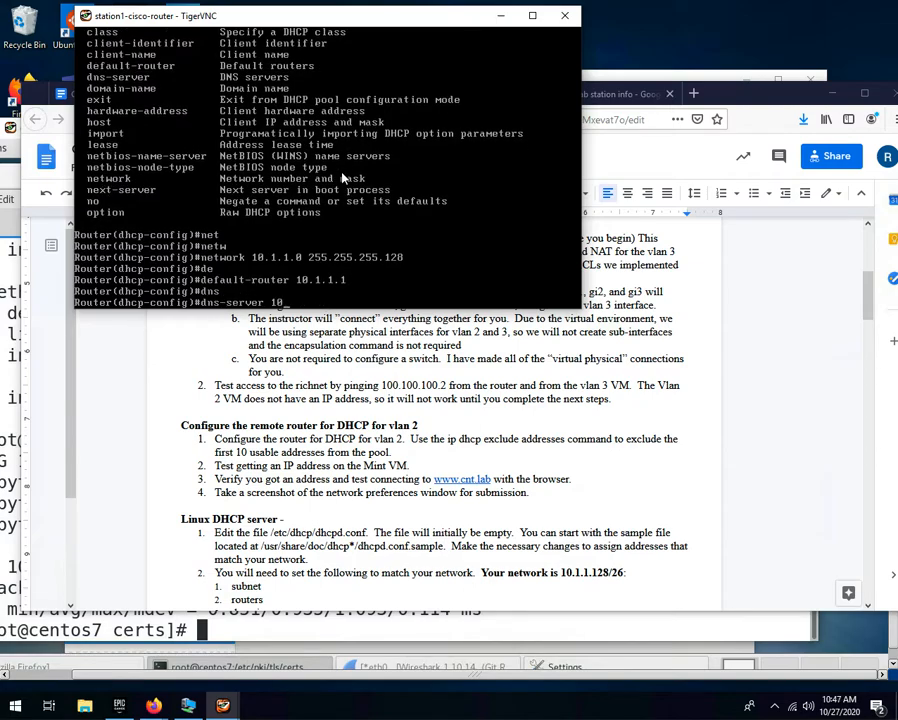
{"action": "type", "text": "0.100.100.2"}
{"action": "key", "text": "Return"}
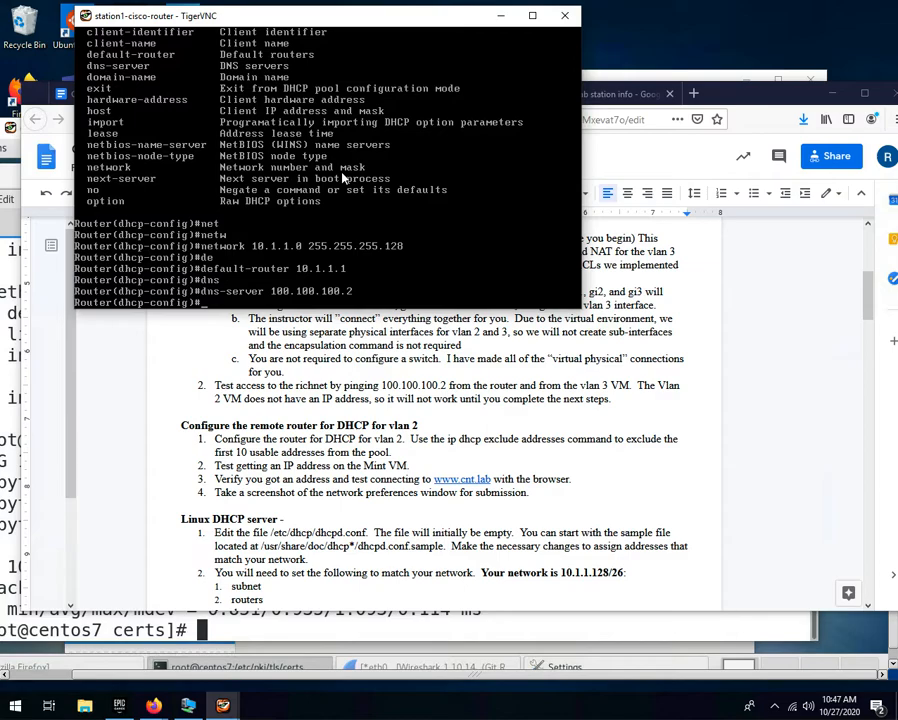
Step: Leave the pool configuration and exclude addresses 10.1.1.1 through 10.1.1.10 from DHCP assignment
{"action": "type", "text": "exit"}
{"action": "key", "text": "Return"}
{"action": "type", "text": "ip dhc"}
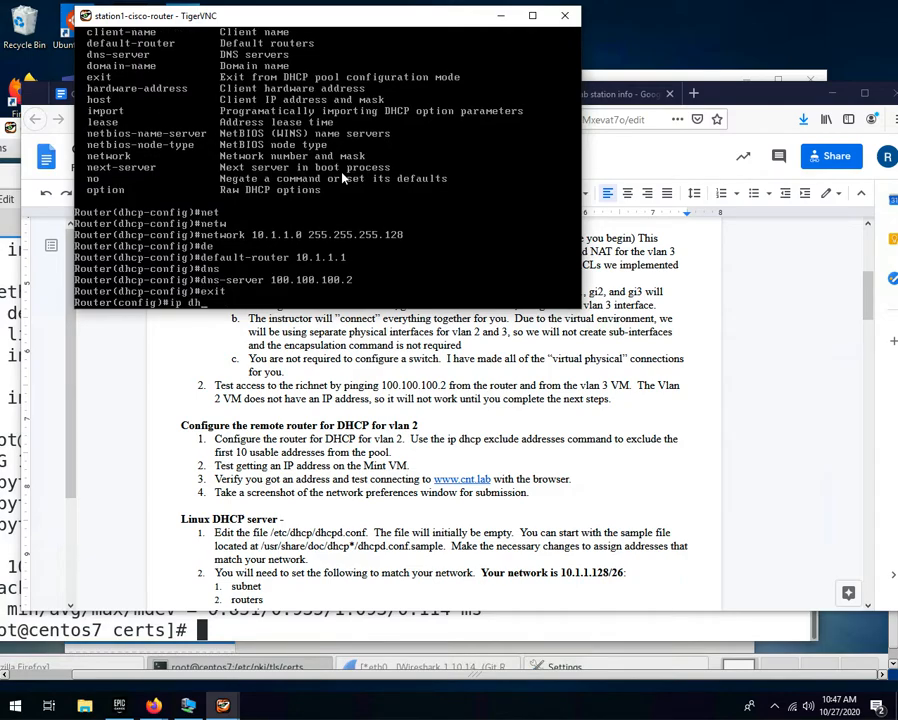
{"action": "key", "text": "Tab"}
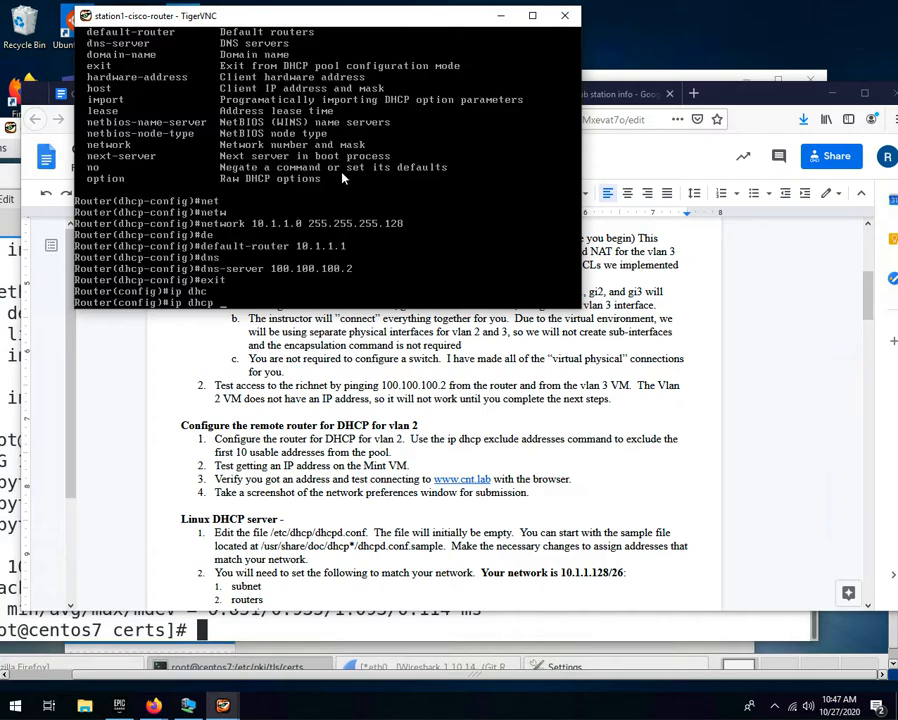
{"action": "type", "text": "ex"}
{"action": "key", "text": "Tab"}
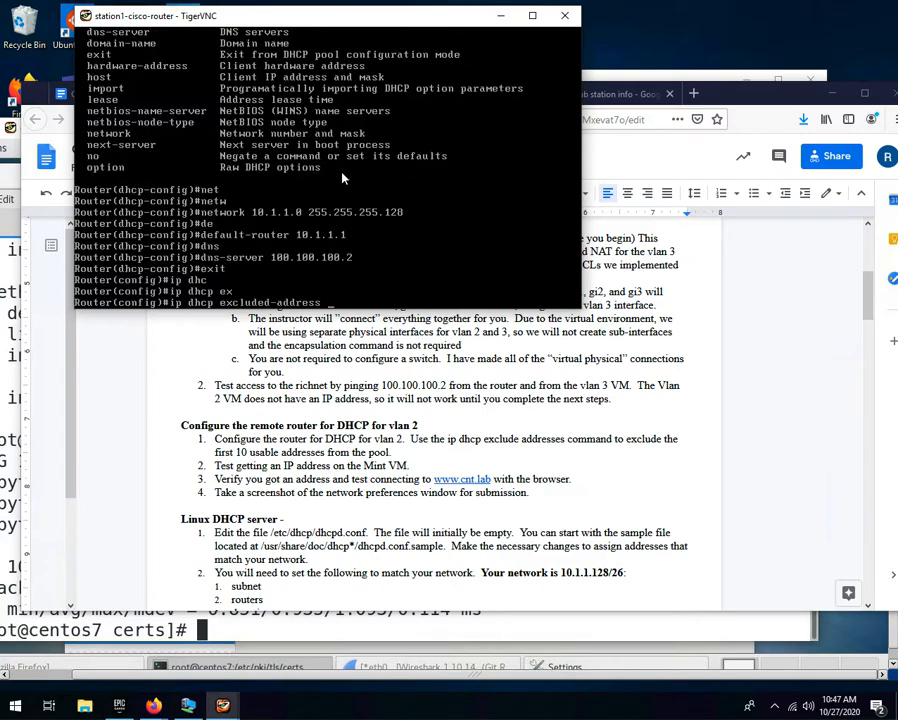
{"action": "type", "text": "10.1.1.1 10.1.1.10"}
{"action": "key", "text": "Return"}
Step: Exit configuration mode and display the running configuration to review its DHCP pool and excluded-address entries
{"action": "type", "text": "er(config)#e"}
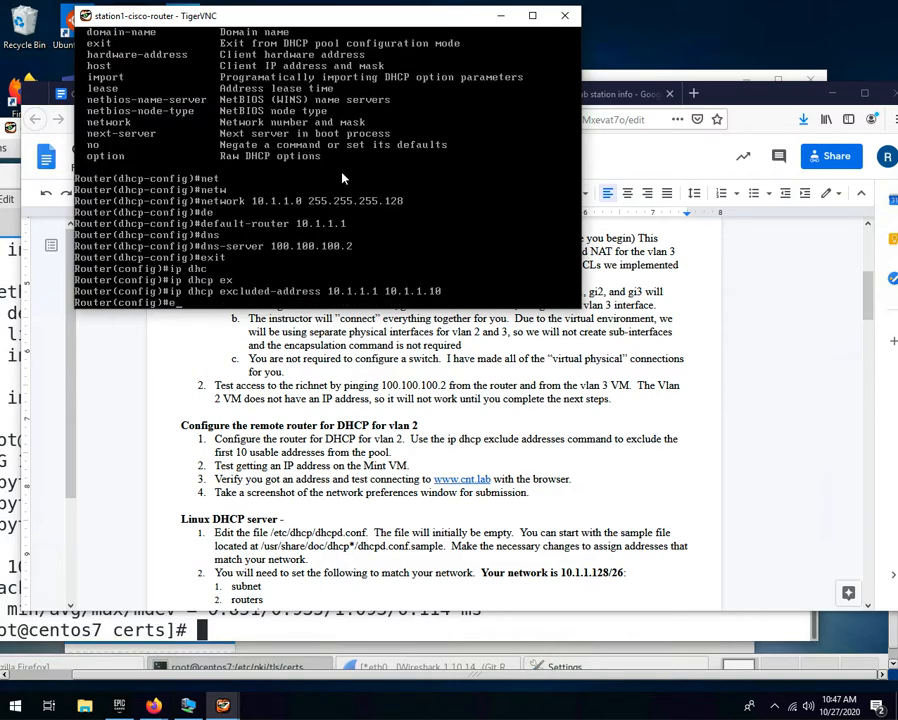
{"action": "type", "text": "xit"}
{"action": "key", "text": "Return"}
{"action": "type", "text": "show run"}
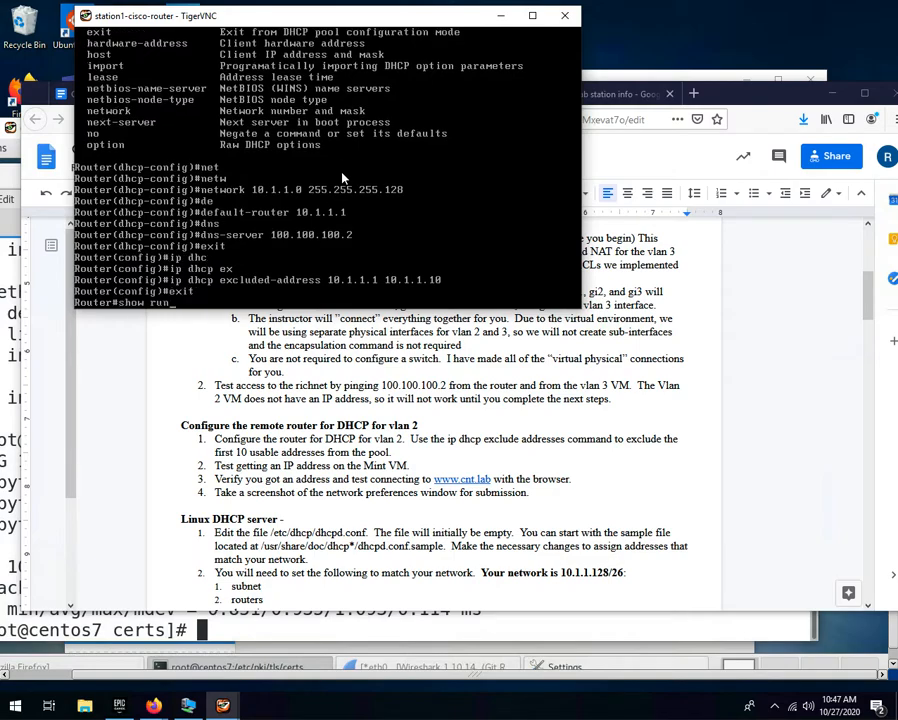
{"action": "key", "text": "Return"}
{"action": "key", "text": "space"}
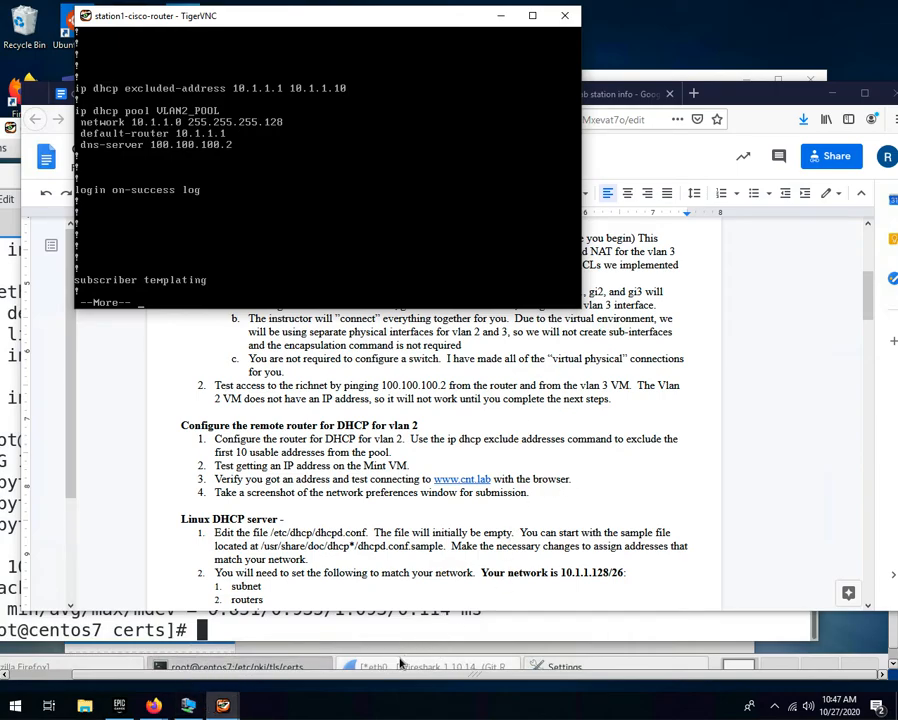
Step: Check the network diagram in the Remote Application Layer Lab guide for the Mint client's vlan 2 interface
{"action": "mouse_move", "coordinate": [222, 704]}
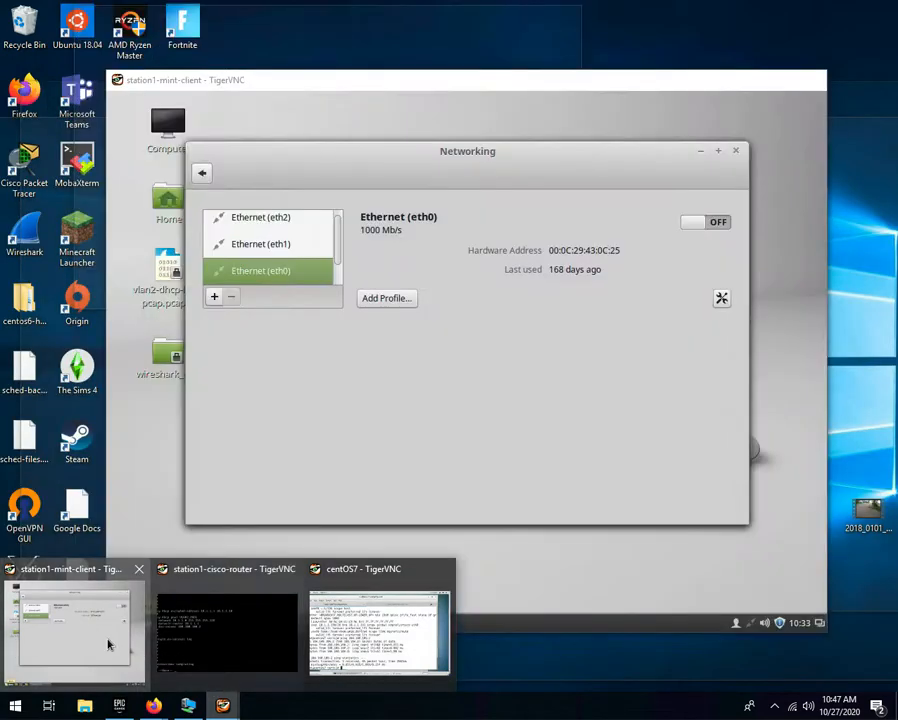
{"action": "left_click", "coordinate": [108, 644]}
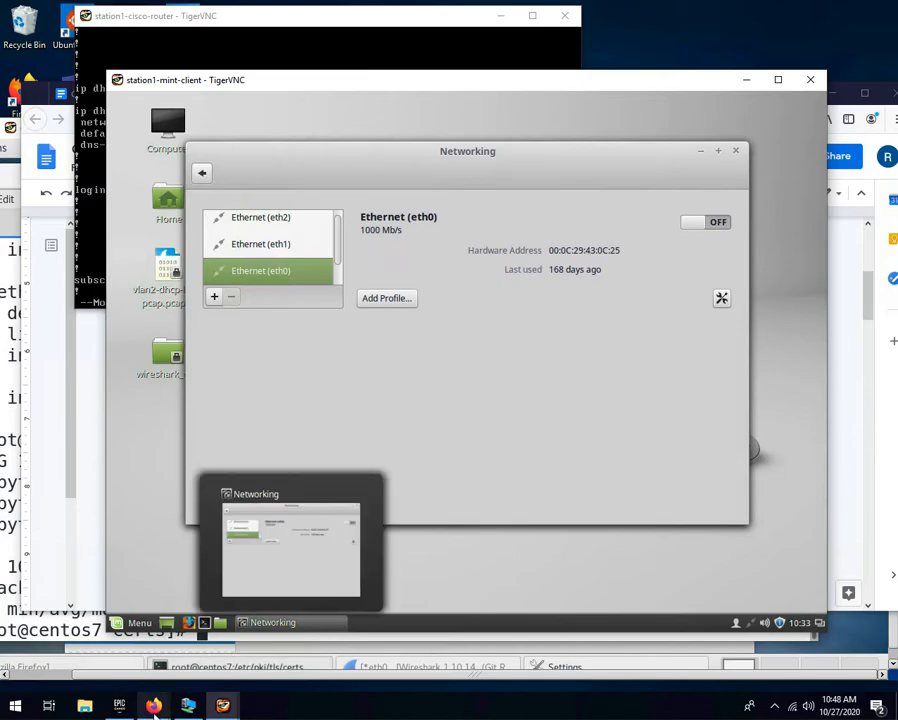
{"action": "left_click", "coordinate": [177, 682]}
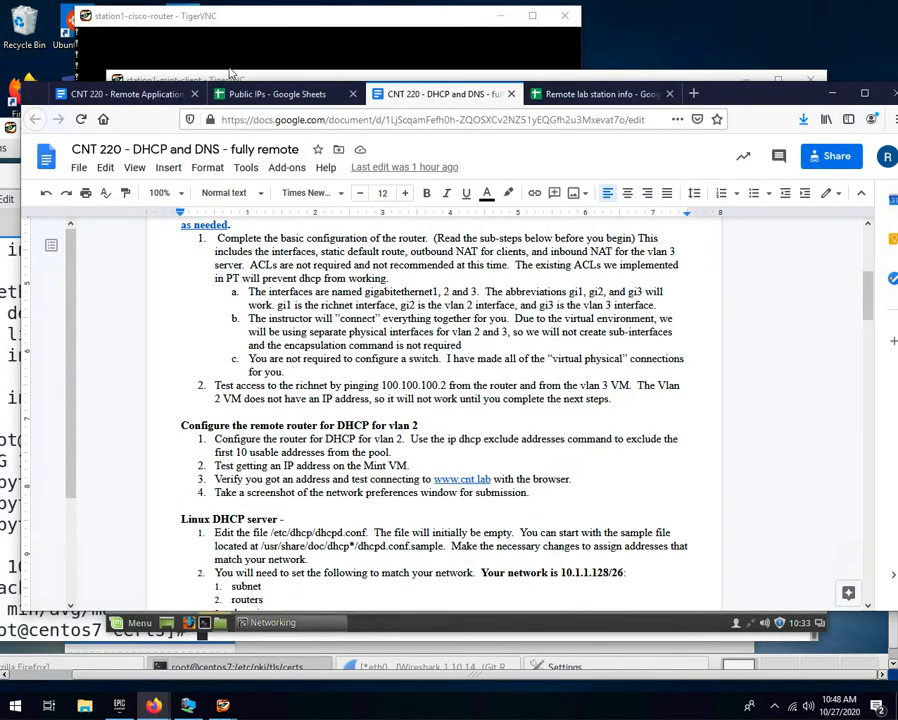
{"action": "left_click", "coordinate": [174, 94]}
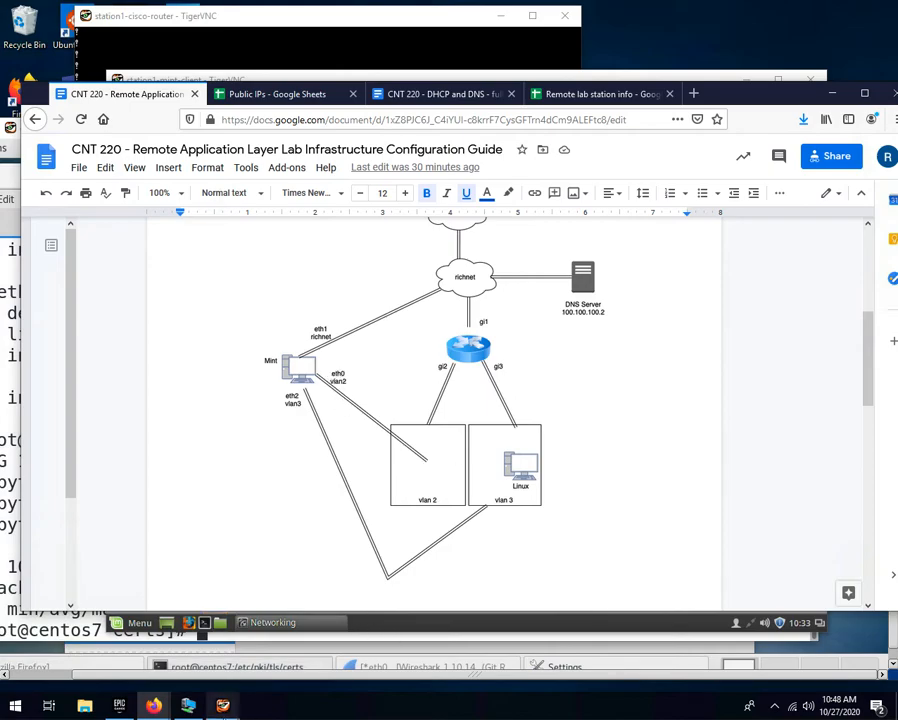
Step: Return to the station1-mint-client session and turn on the Ethernet (eth0) connection
{"action": "mouse_move", "coordinate": [218, 686]}
{"action": "left_click", "coordinate": [88, 640]}
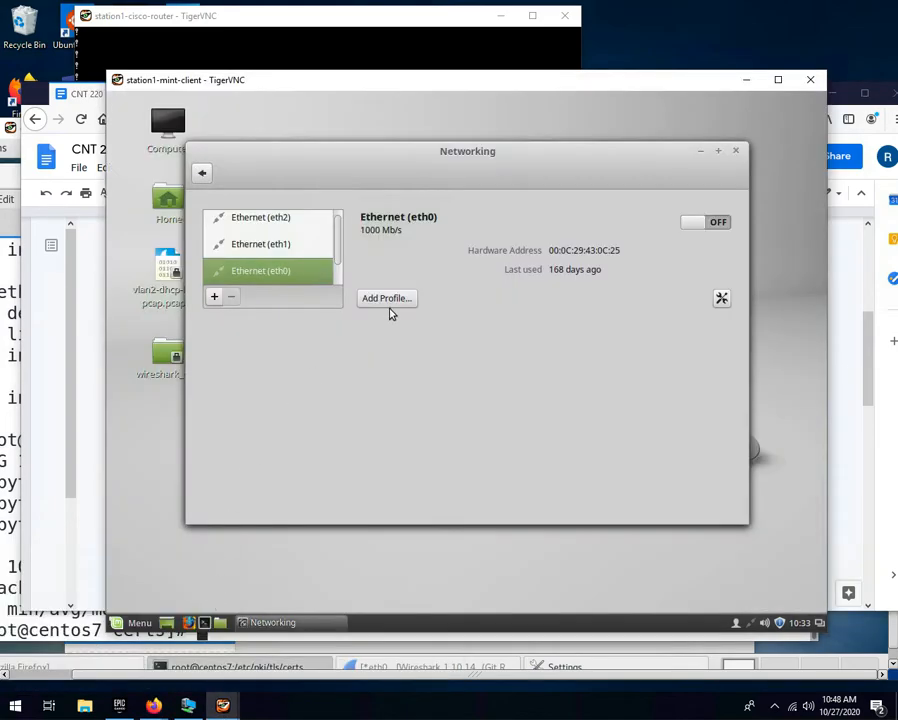
{"action": "left_click", "coordinate": [715, 232]}
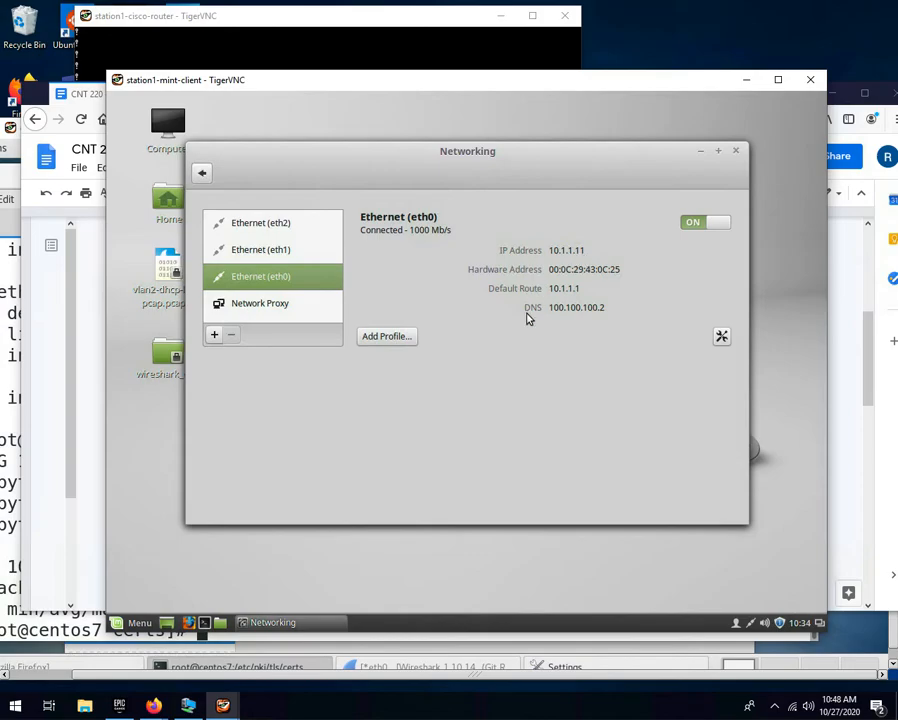
{"action": "left_click", "coordinate": [192, 621]}
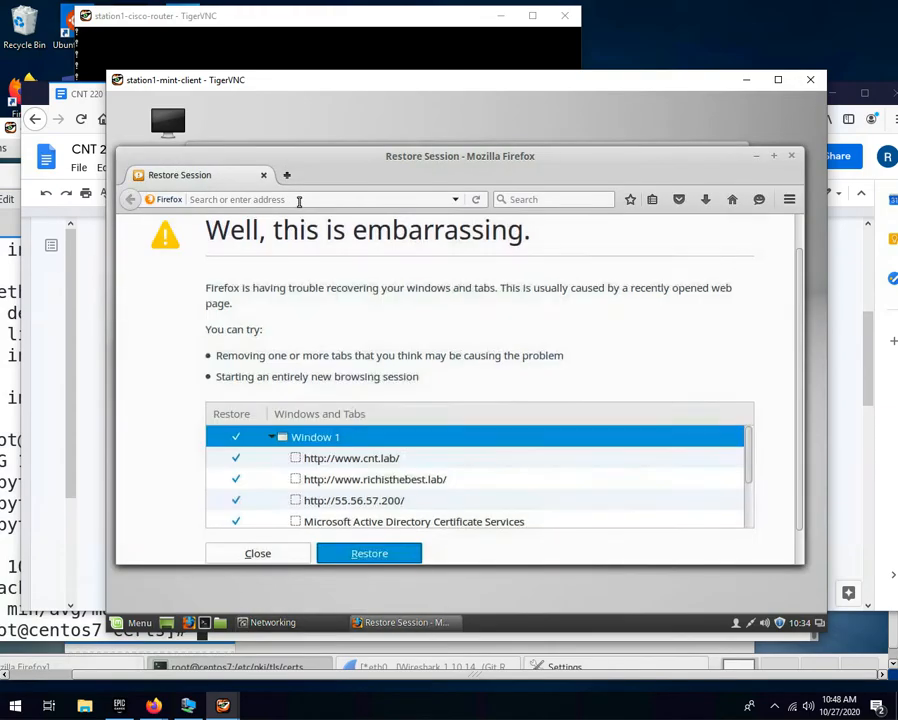
{"action": "type", "text": "w"}
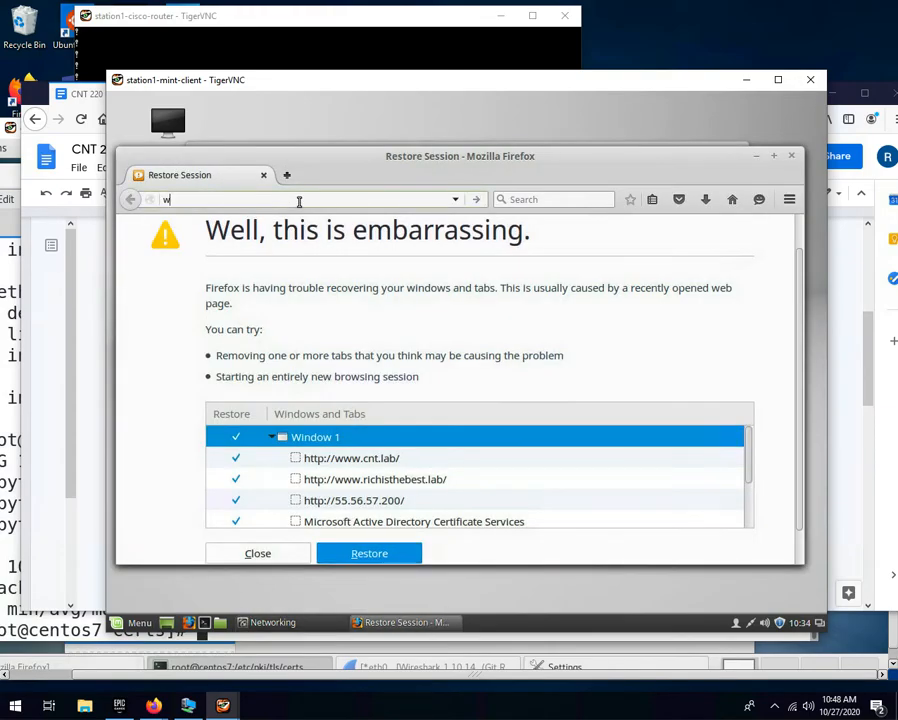
{"action": "type", "text": "ww.cnt.lab/"}
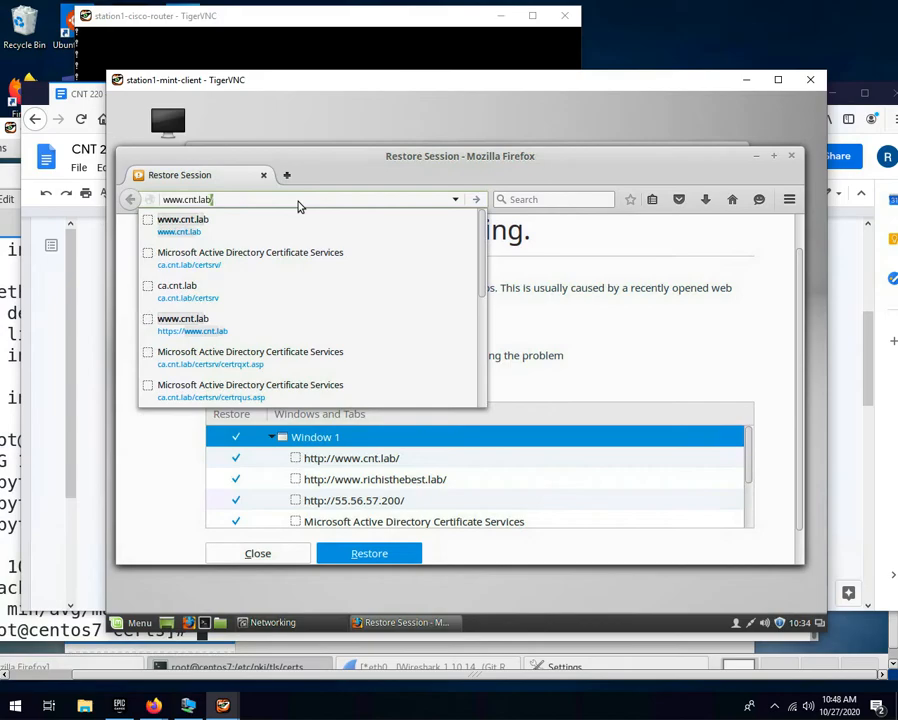
{"action": "key", "text": "Return"}
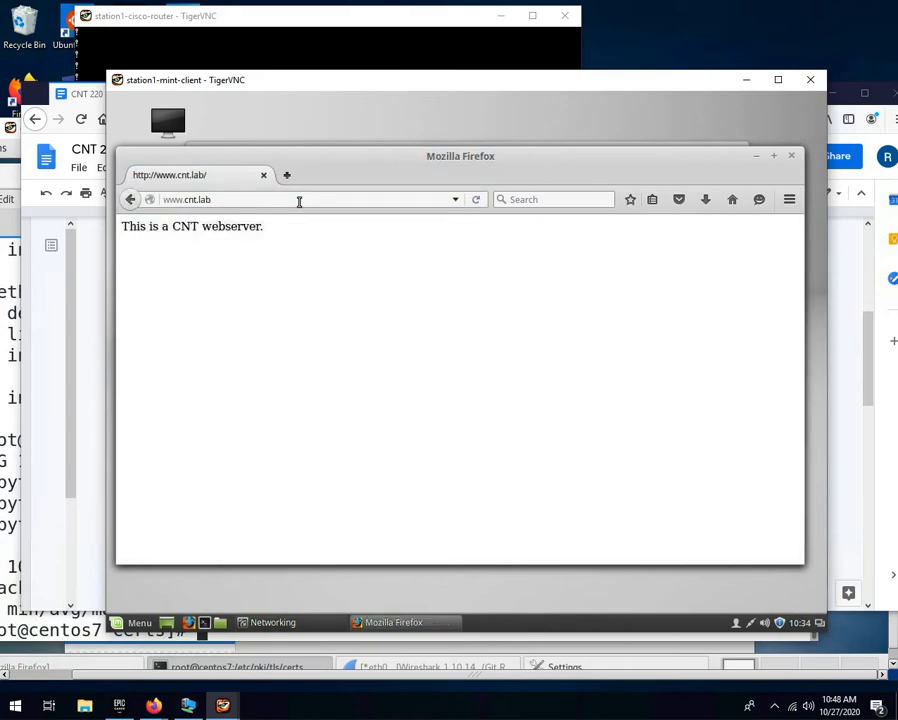